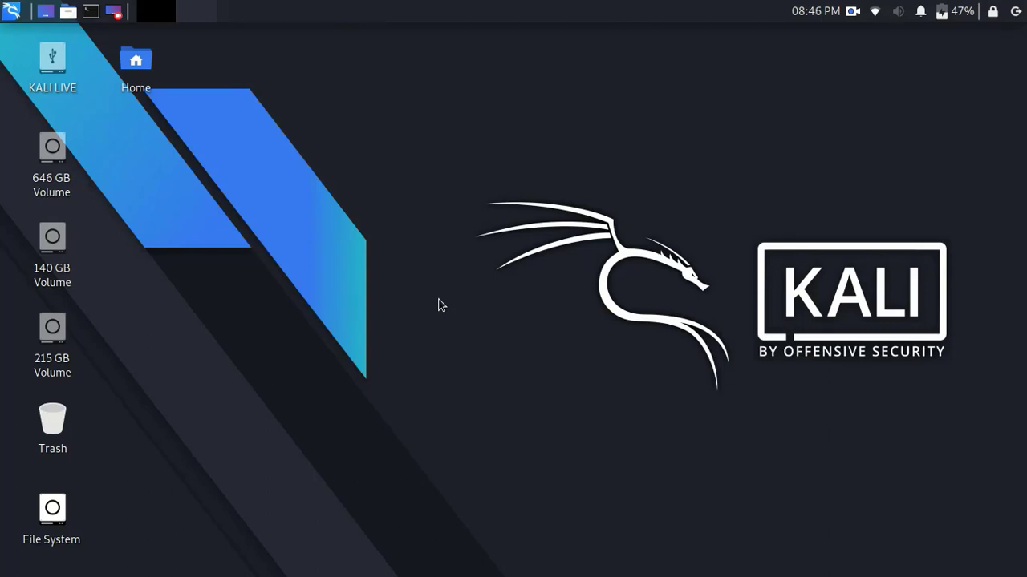
Launch Firefox, replace the Kali welcome tab with a new tab, and go to vmware.com.
left_click(8, 16)
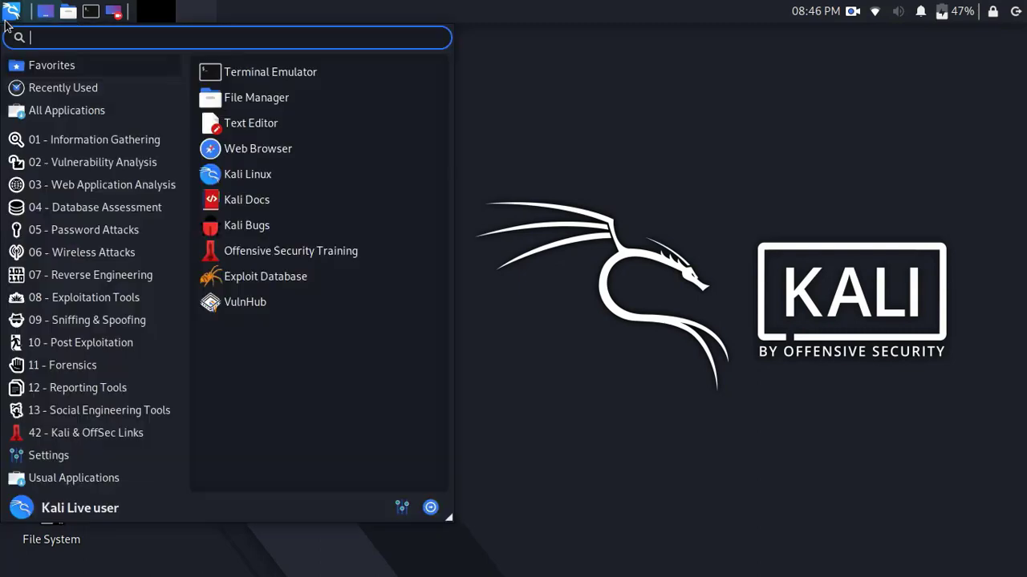
left_click(314, 153)
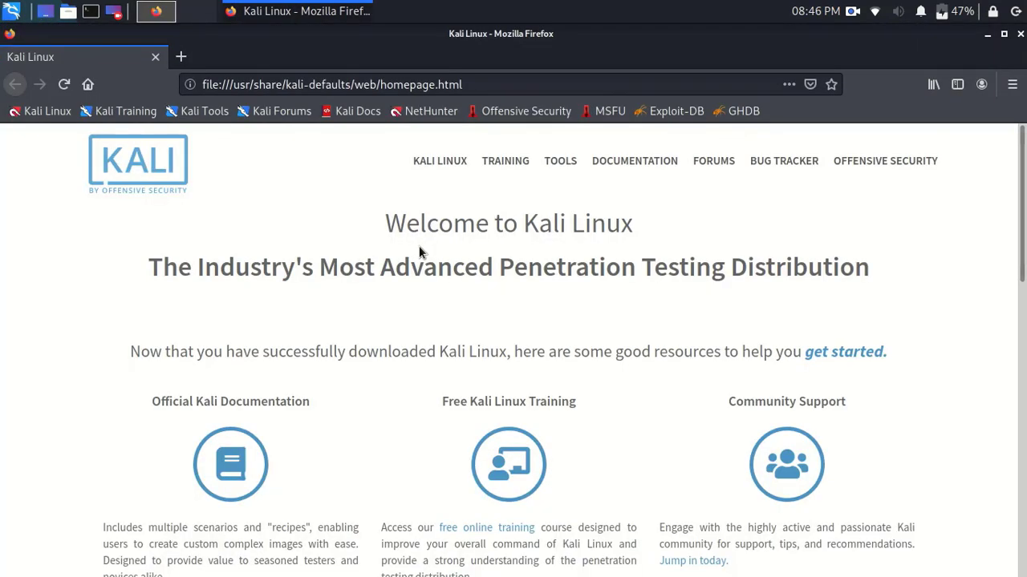
left_click(180, 57)
left_click(154, 56)
left_click(255, 85)
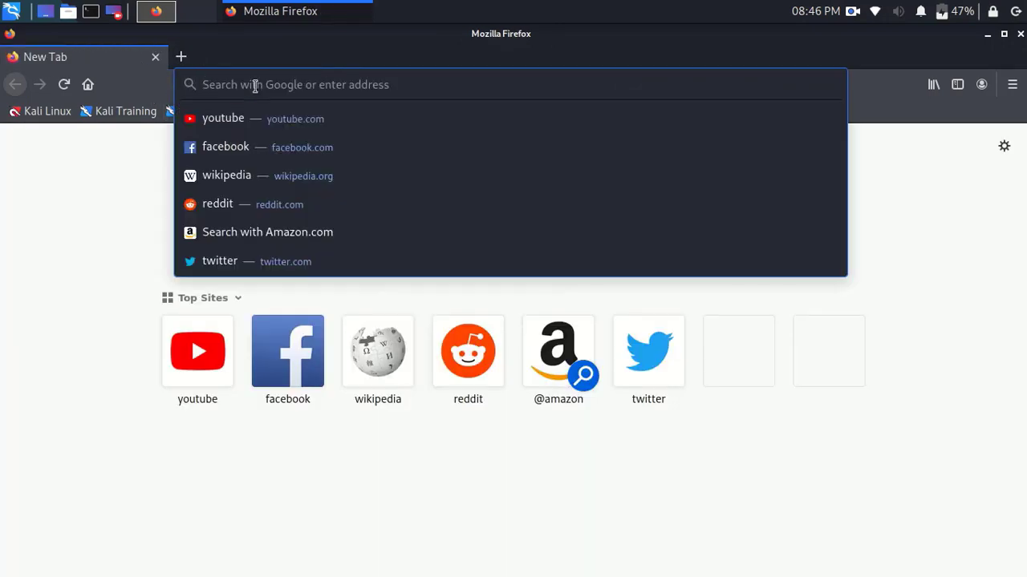
type("vmware")
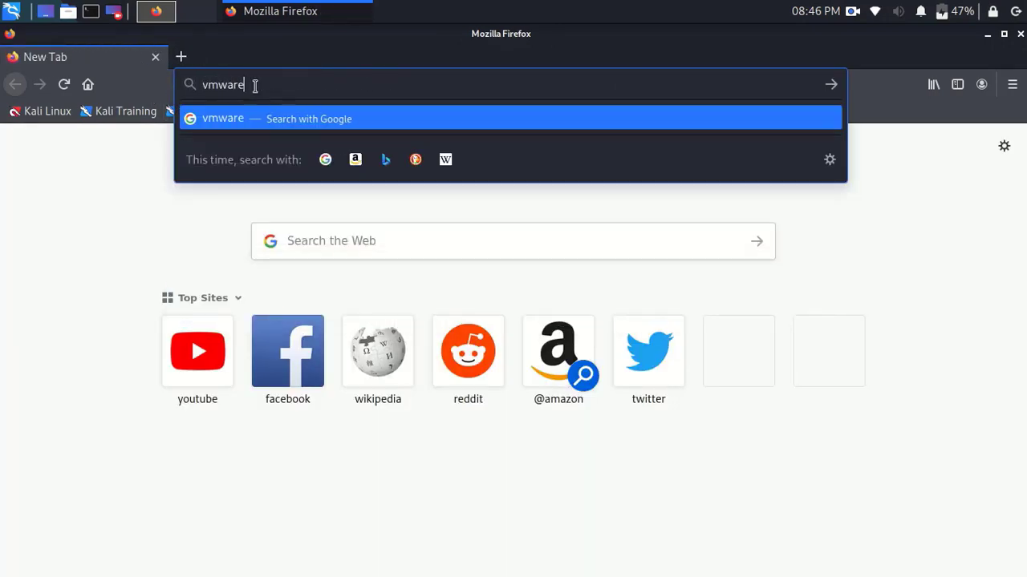
key("ctrl+Return")
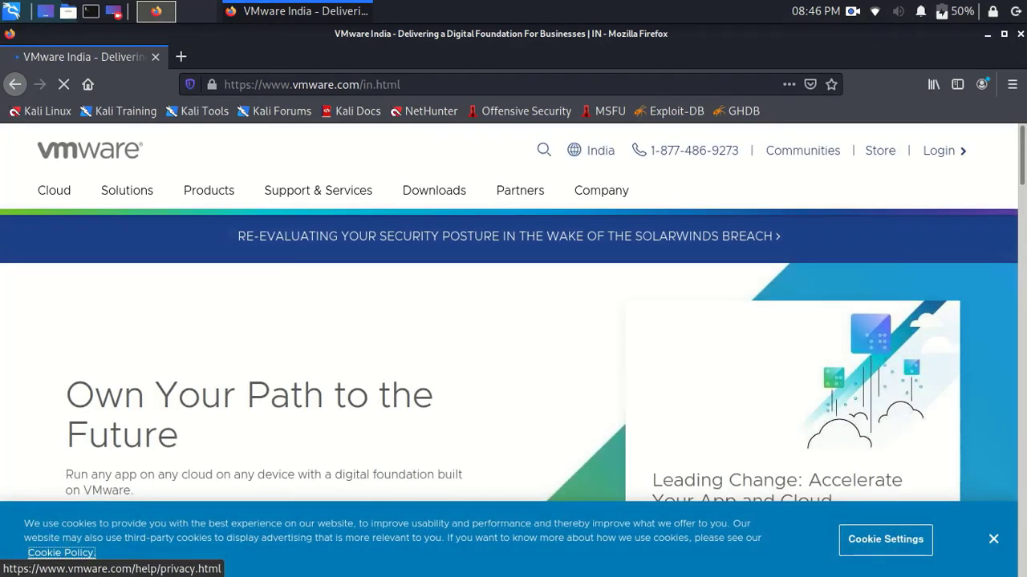
Dismiss the cookie notice and show Downloads > Free Product Downloads on the VMware site.
left_click(993, 539)
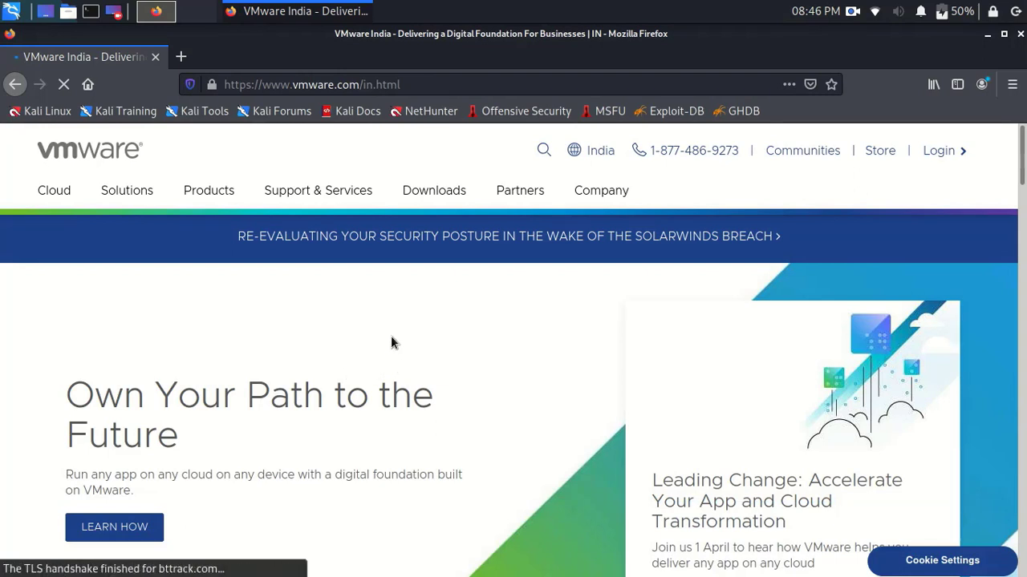
left_click(452, 192)
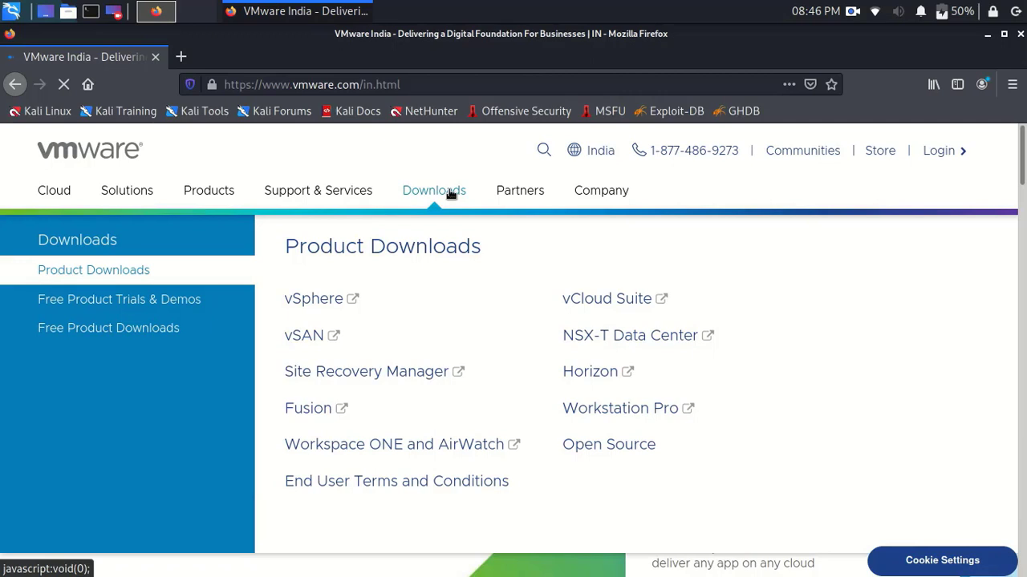
left_click(129, 338)
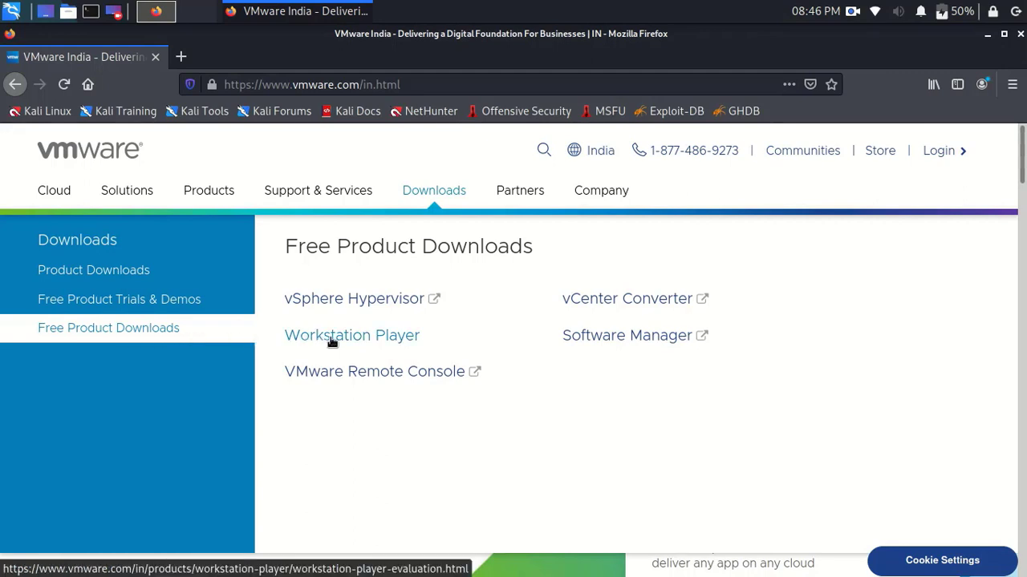
Open the Workstation Player page and start the Workstation 16.0 Player for Linux download.
left_click(378, 344)
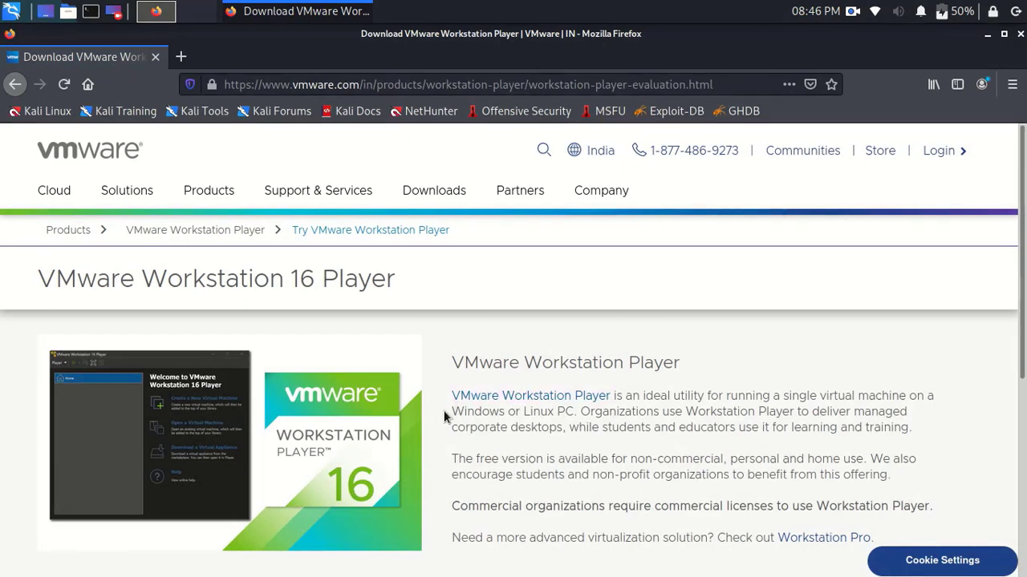
scroll(456, 413, "down", 3)
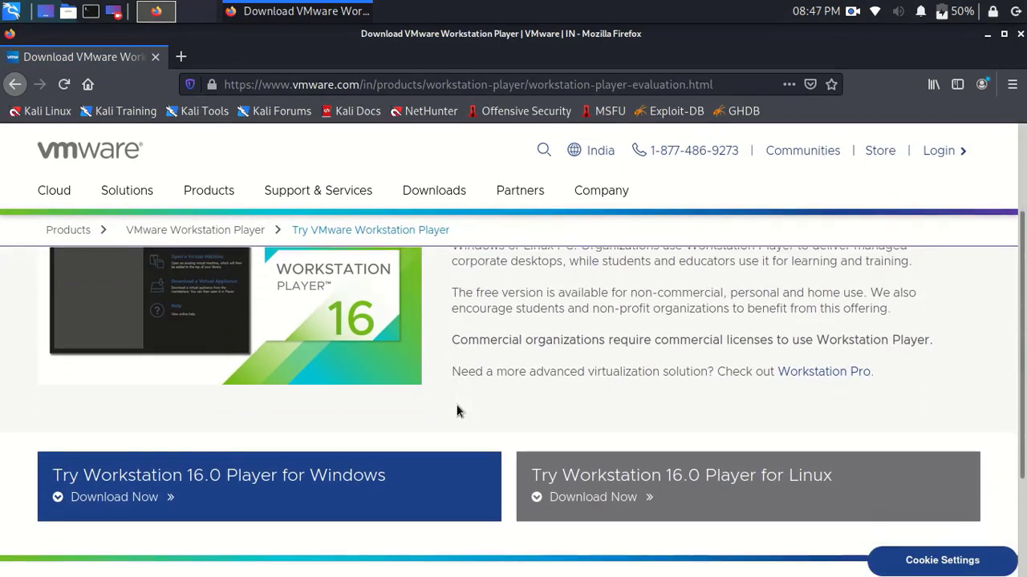
scroll(457, 411, "down", 1)
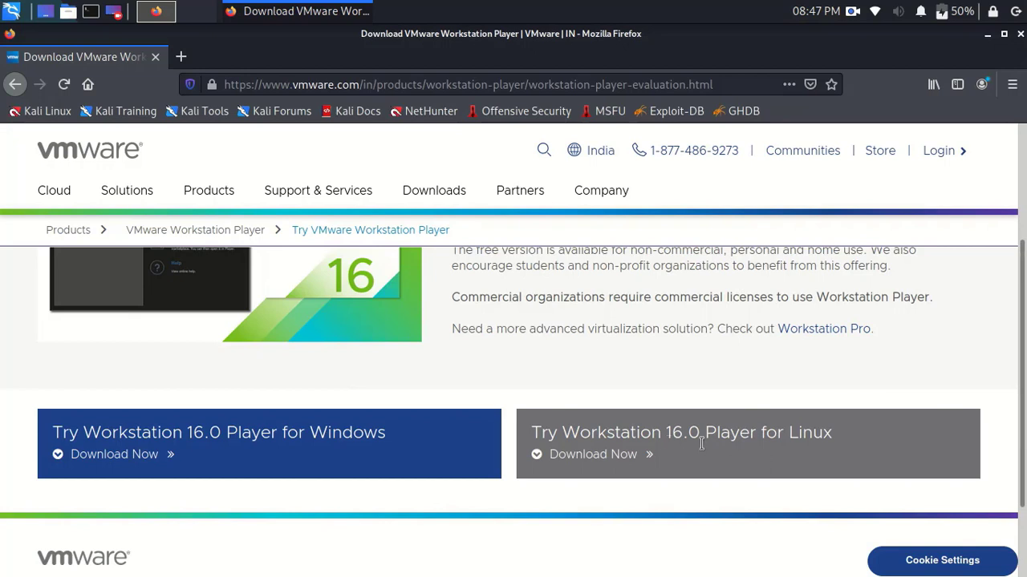
left_click(606, 464)
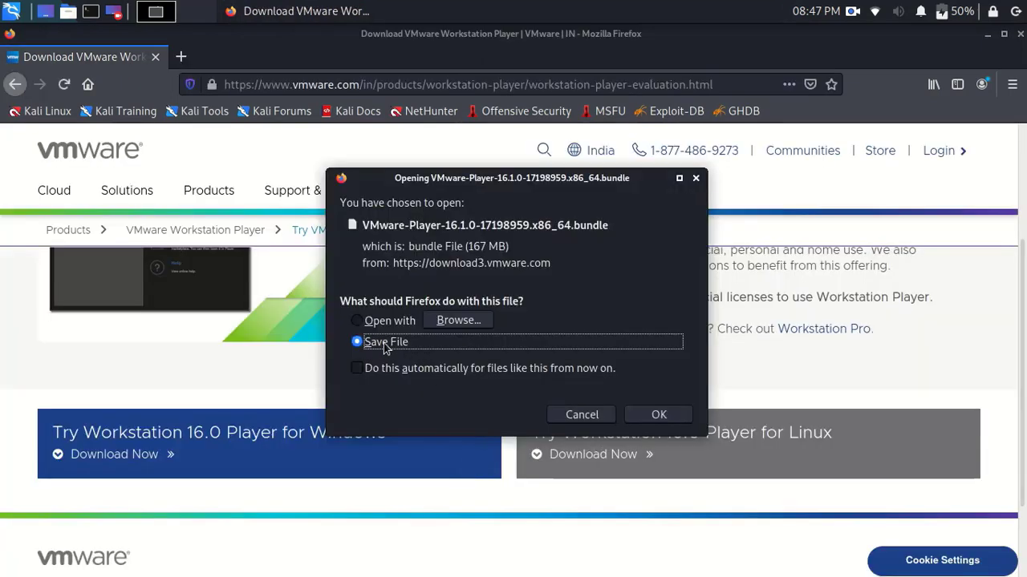
Save VMware-Player-16.1.0-17198959.x86_64.bundle to disk, then close the downloads list and Firefox.
left_click(658, 415)
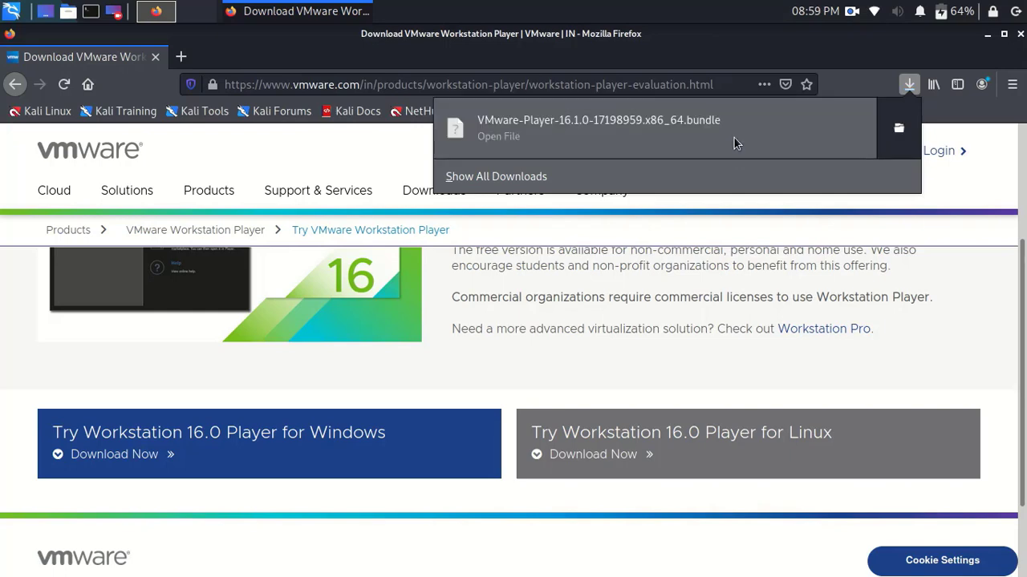
key("Escape")
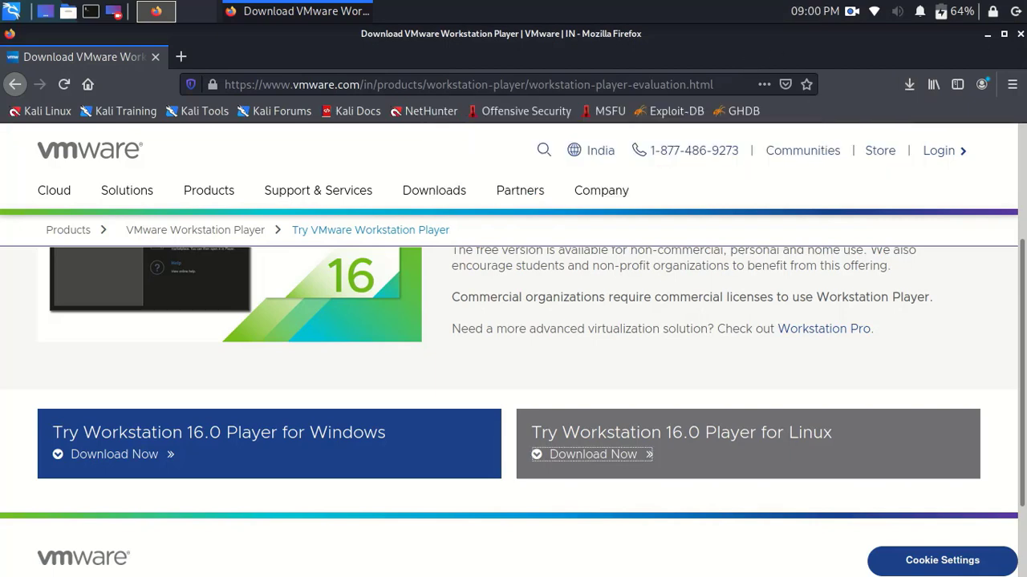
left_click(1021, 34)
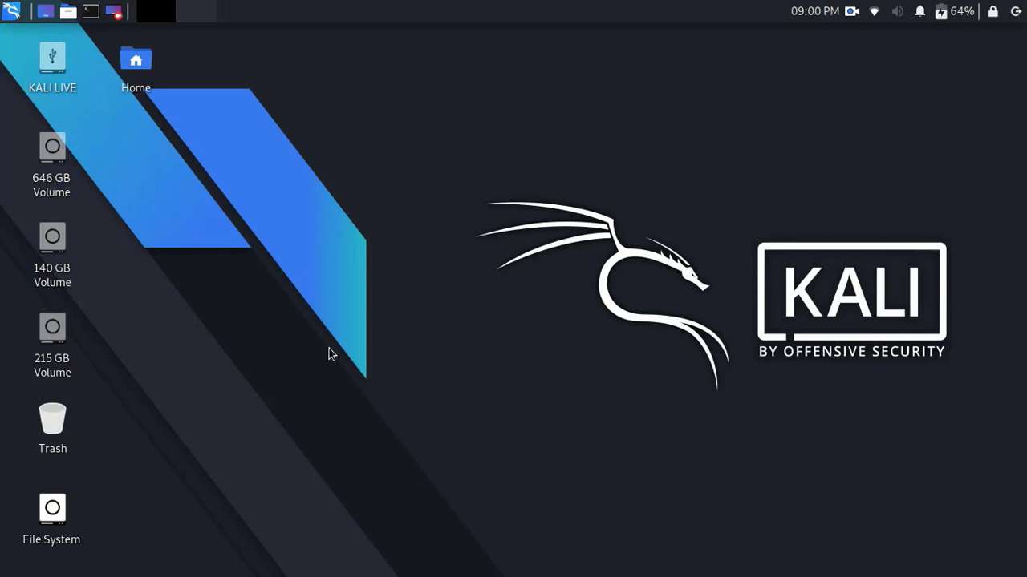
Open a new terminal window and widen it.
left_click(92, 14)
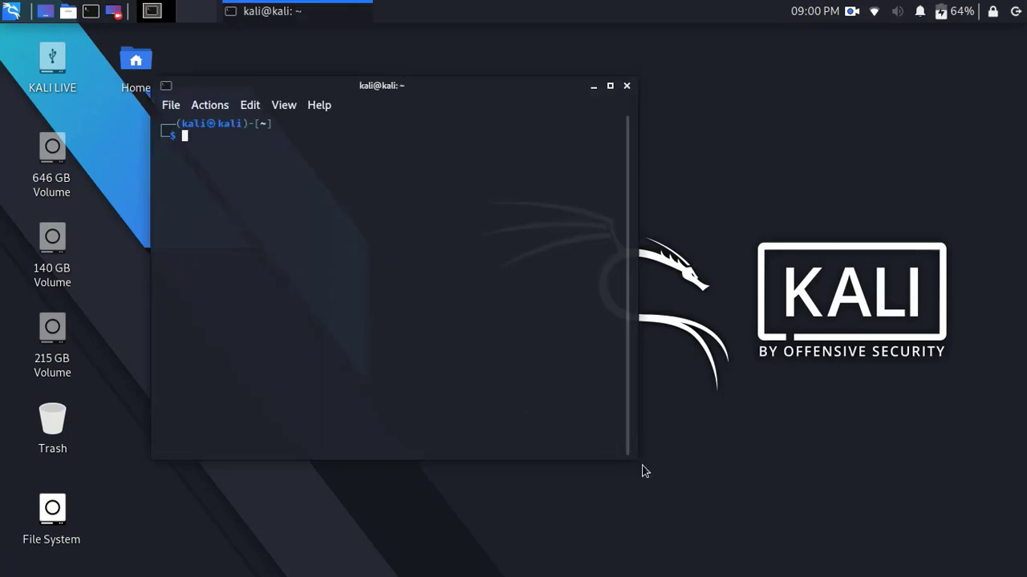
left_click_drag(635, 458, 764, 463)
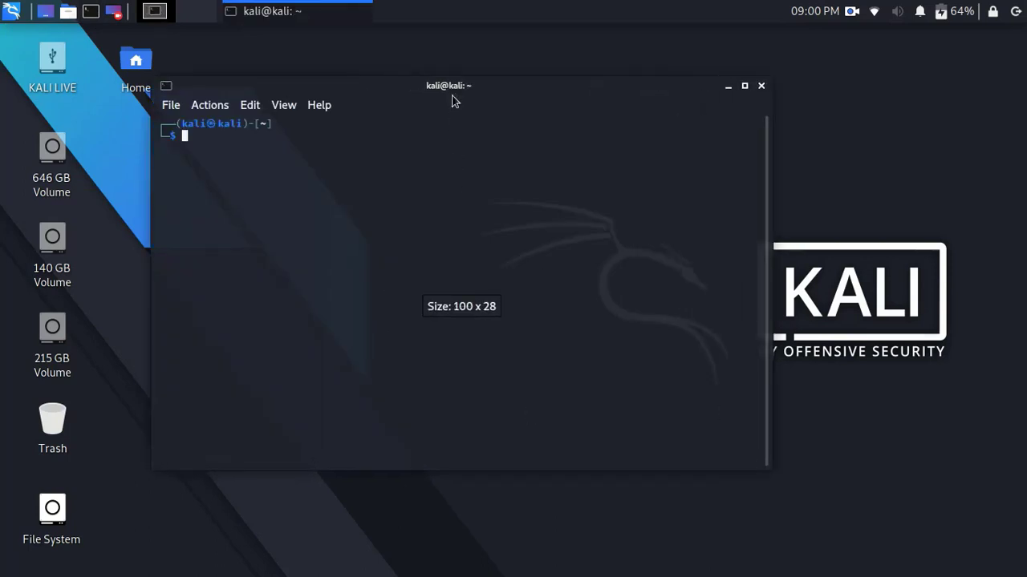
left_click_drag(452, 89, 532, 91)
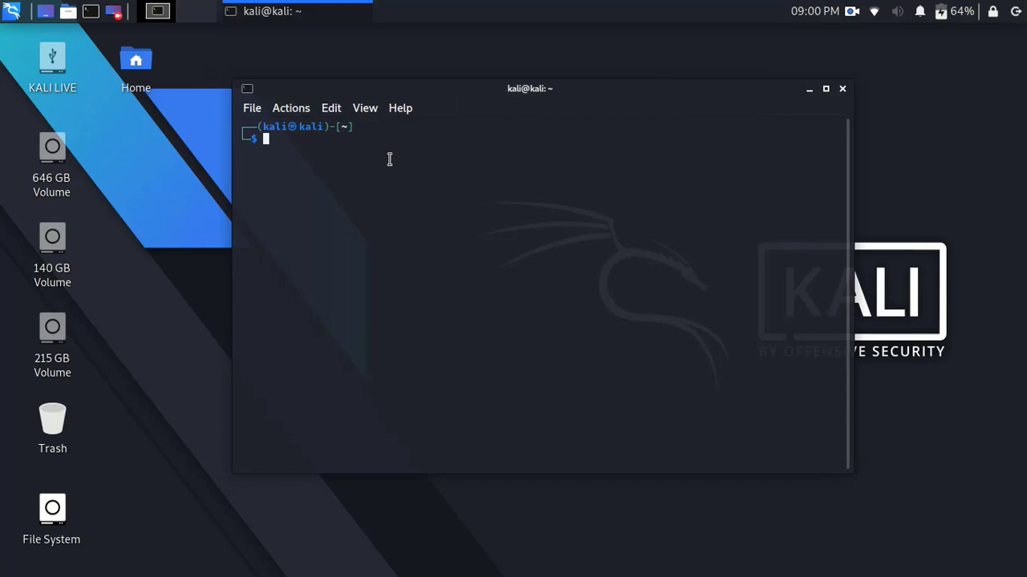
Change into the Downloads folder and list its files.
type("cd")
type("Downloads")
key("Return")
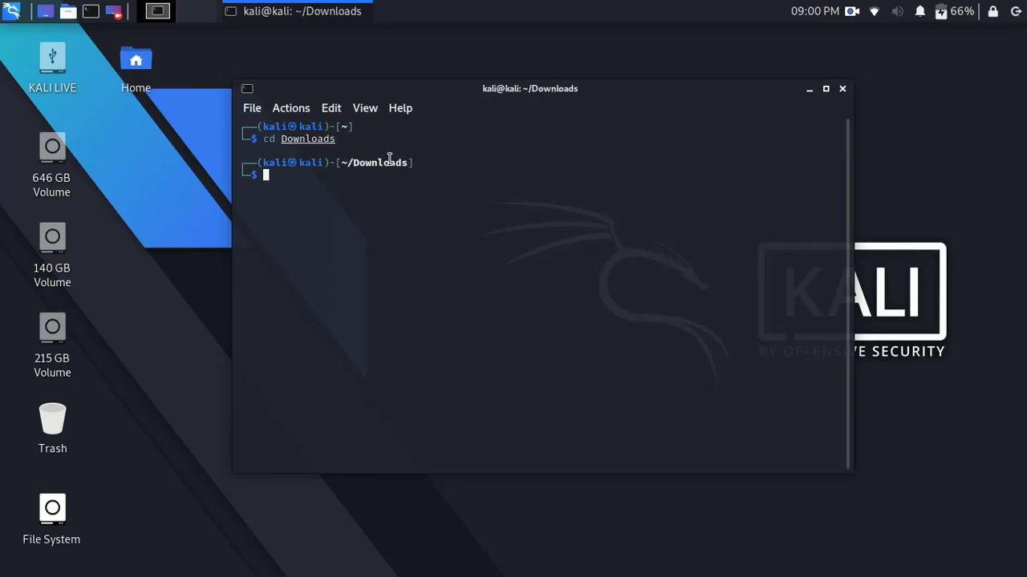
type("ls")
key("Return")
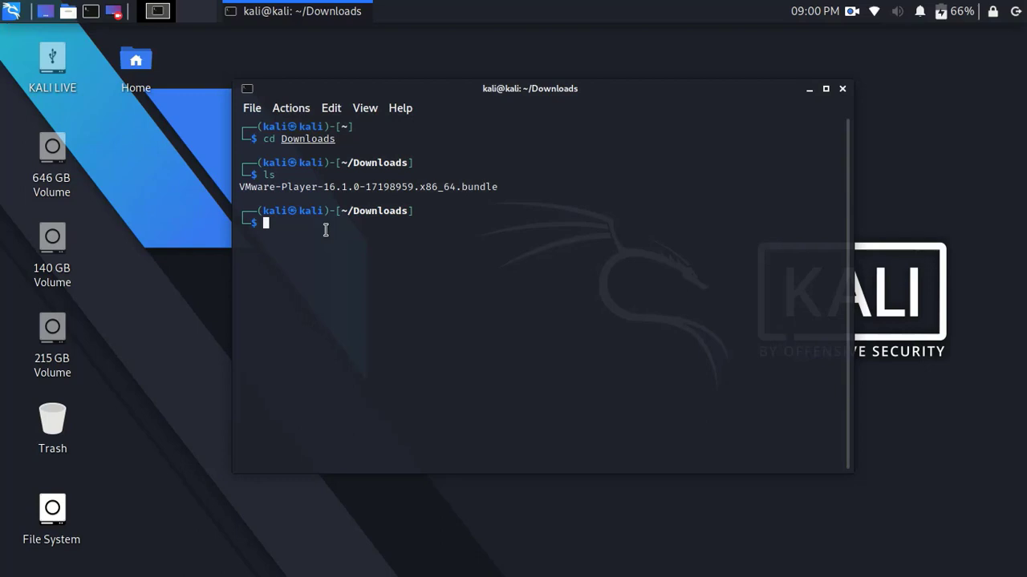
Run sudo chmod a+x on VMware-Player-16.1.0-17198959.x86_64.bundle, copying its name from the listing.
type("sudo chmod a+x")
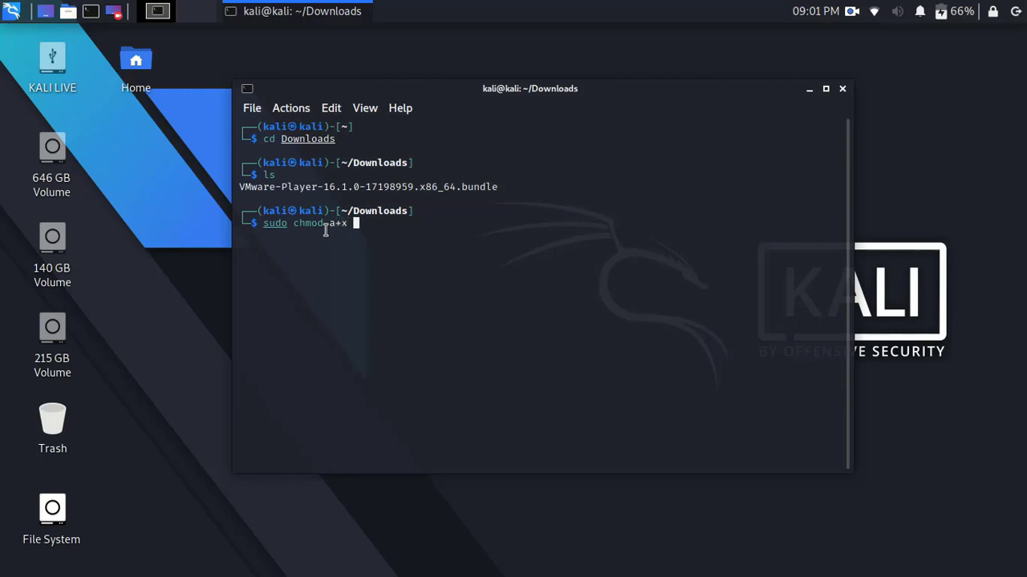
left_click_drag(239, 188, 489, 187)
right_click(489, 185)
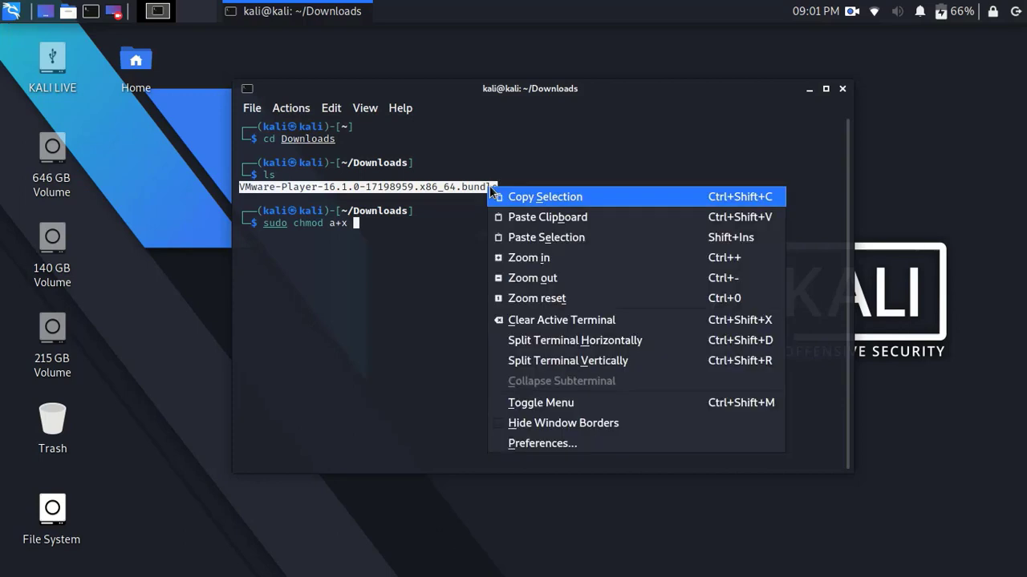
left_click(523, 192)
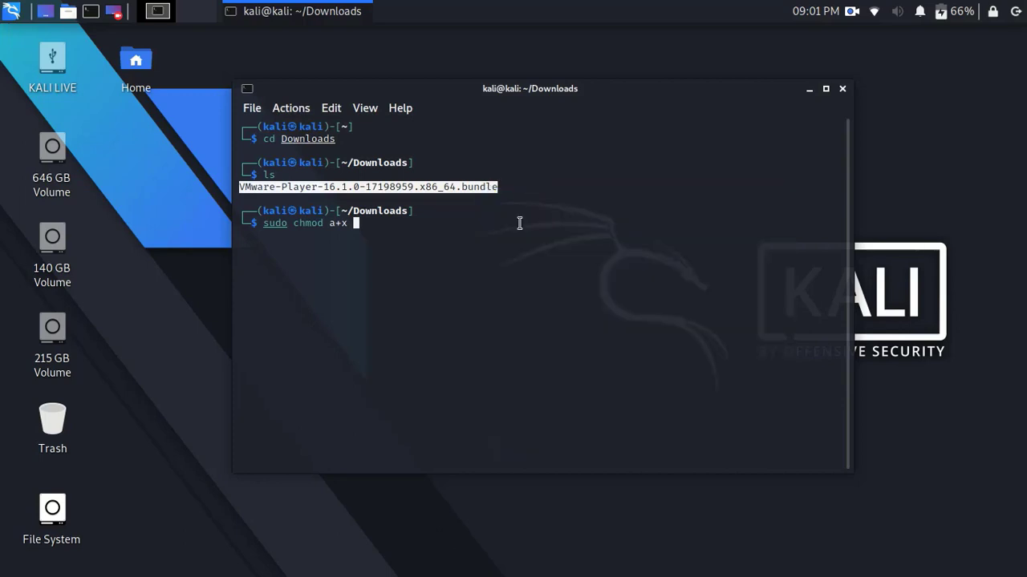
left_click(409, 228)
right_click(391, 230)
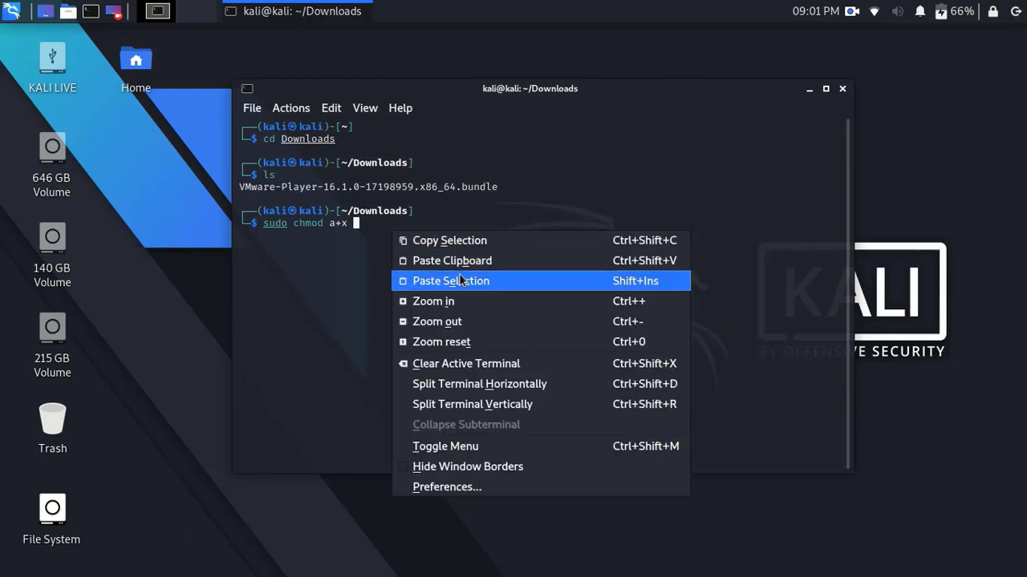
left_click(461, 281)
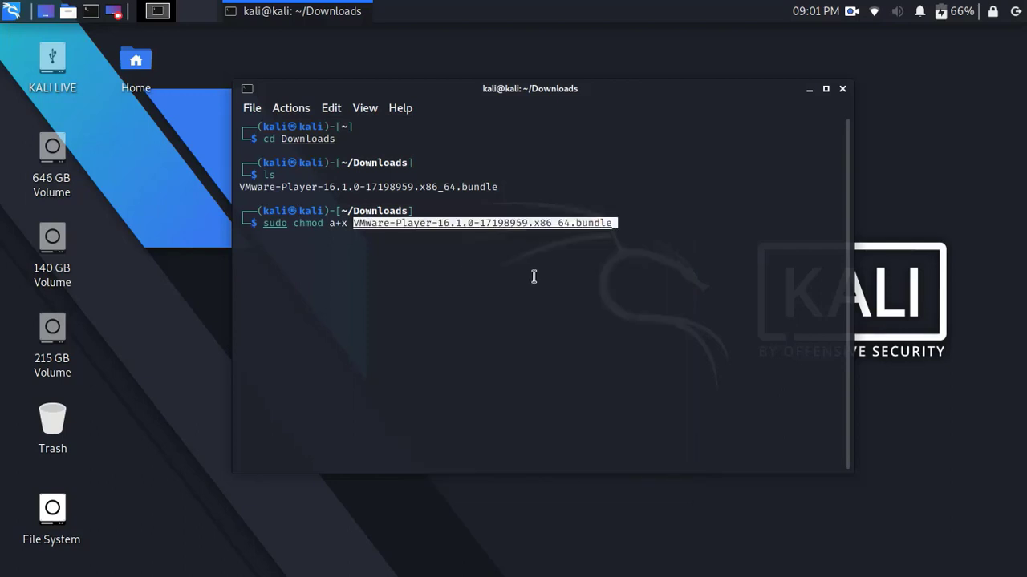
key("Return")
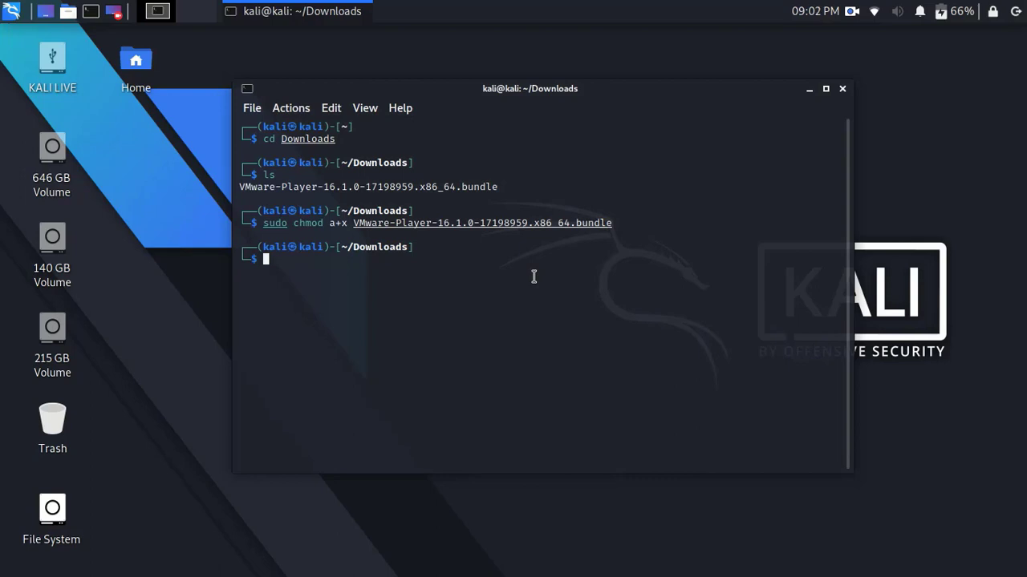
Run ./VMware-Player-16.1.0-17198959.x86_64.bundle without sudo, which reports root access is required.
type("./")
right_click(305, 269)
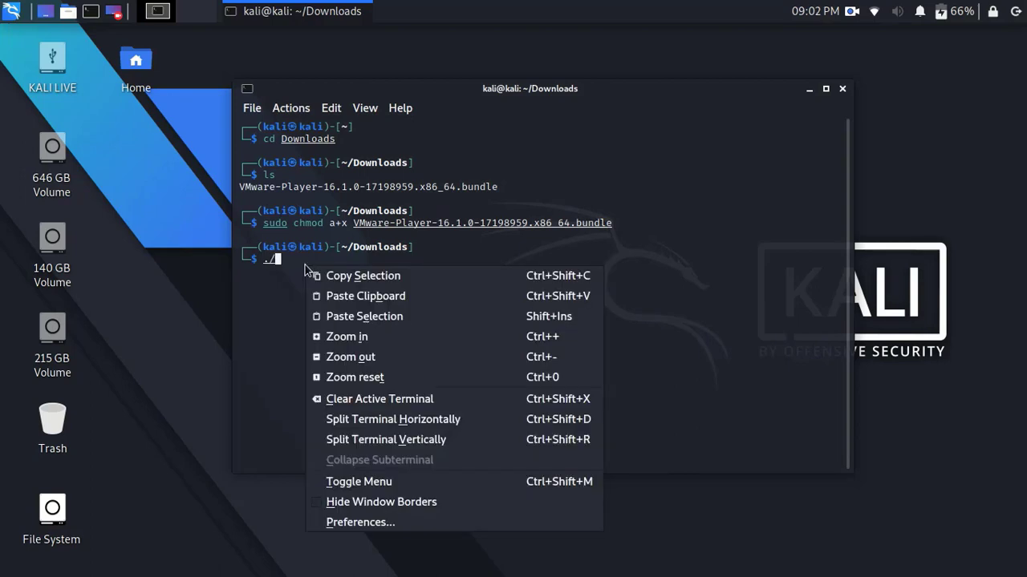
left_click(348, 297)
key("Return")
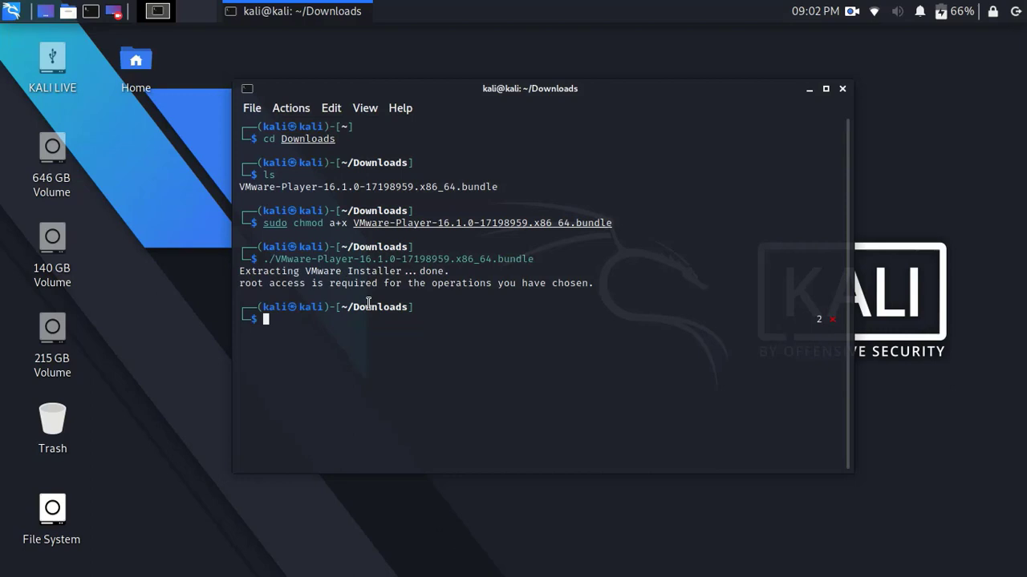
Rerun the installer as sudo ./VMware-Player-16.1.0-17198959.x86_64.bundle until installation succeeds.
type("sudo")
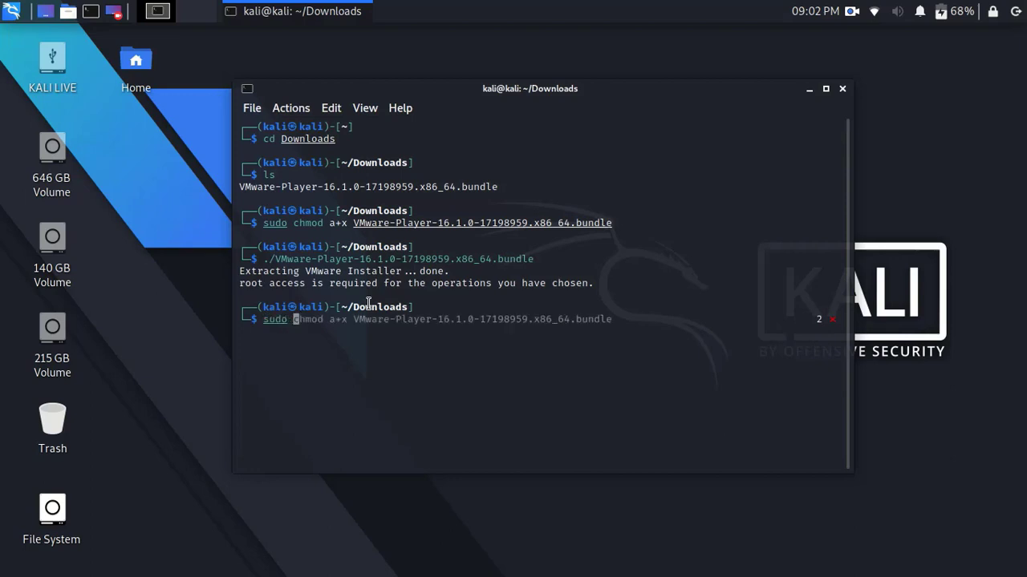
type(" .")
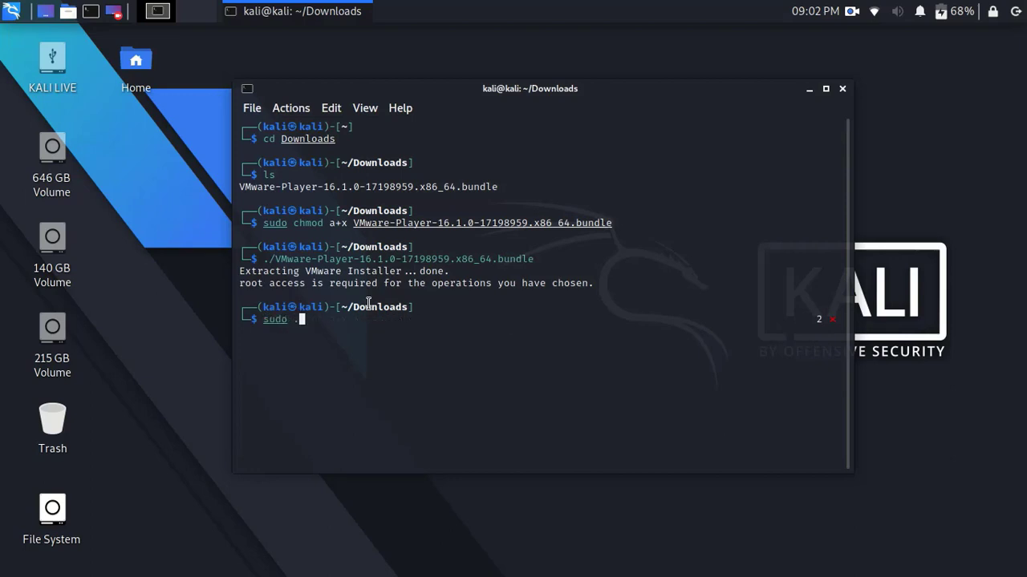
type("/")
right_click(353, 324)
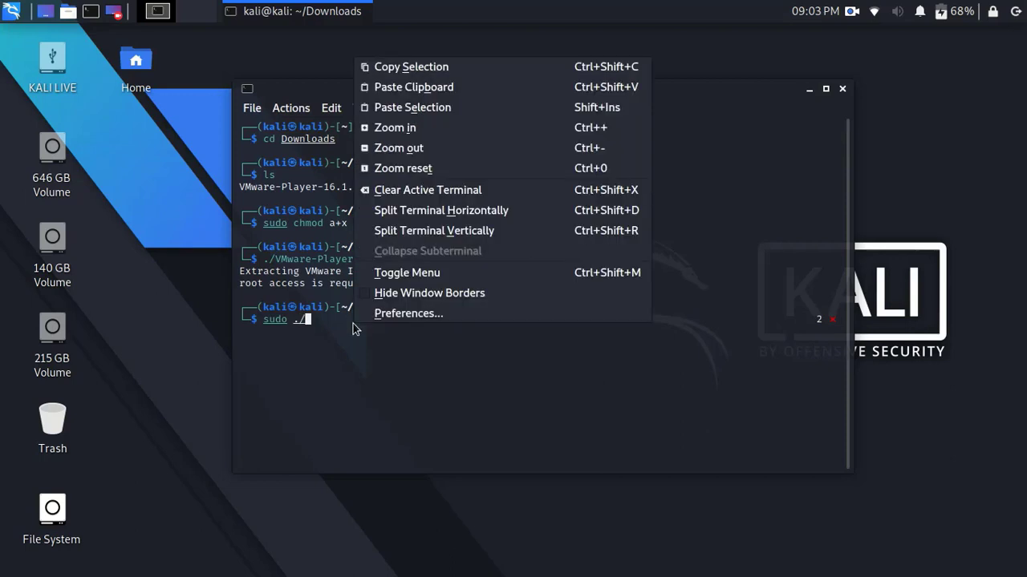
left_click(406, 87)
key("Return")
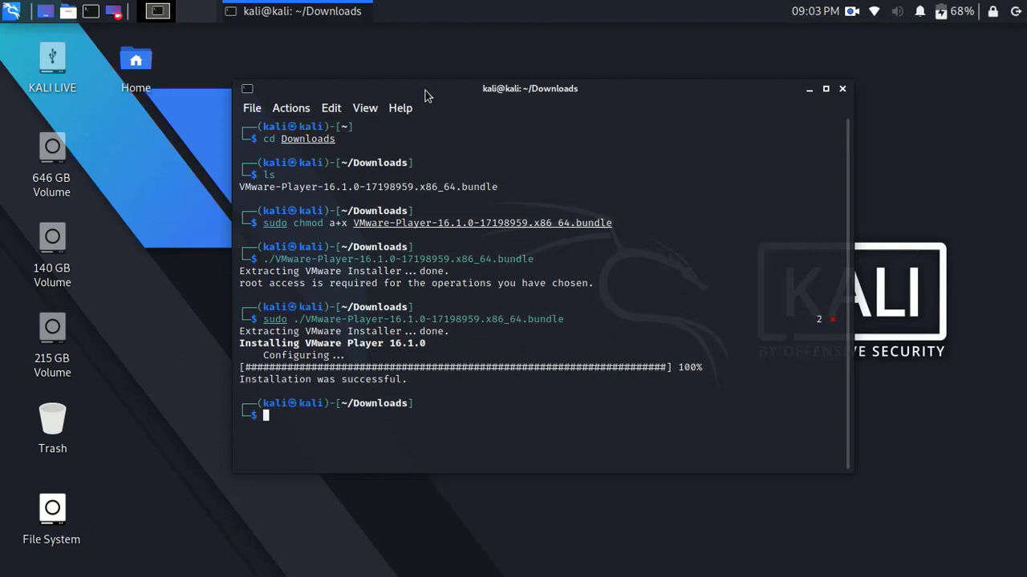
Close the terminal and start VMware Player by searching 'vm' in the application menu.
left_click(842, 89)
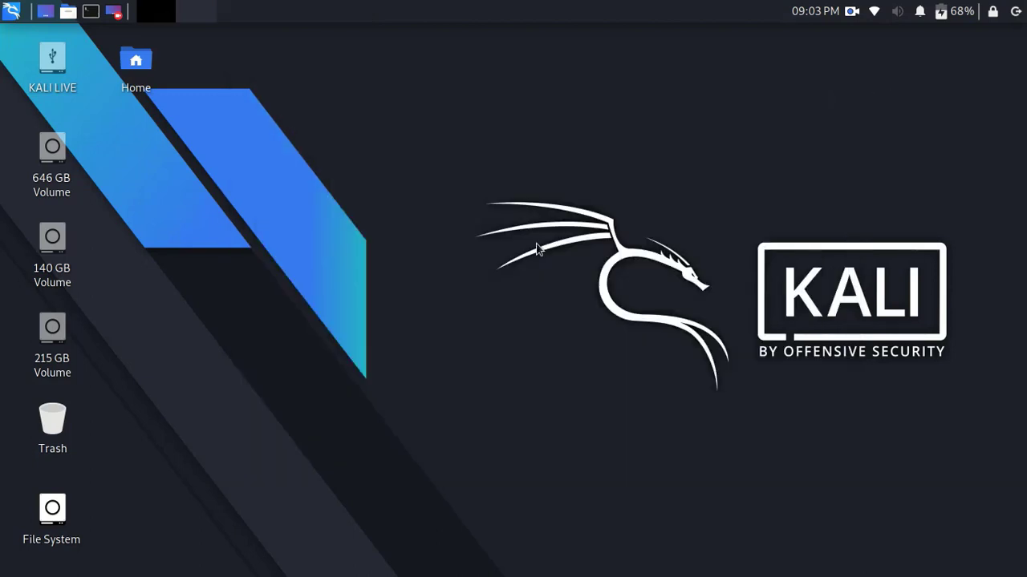
left_click(14, 14)
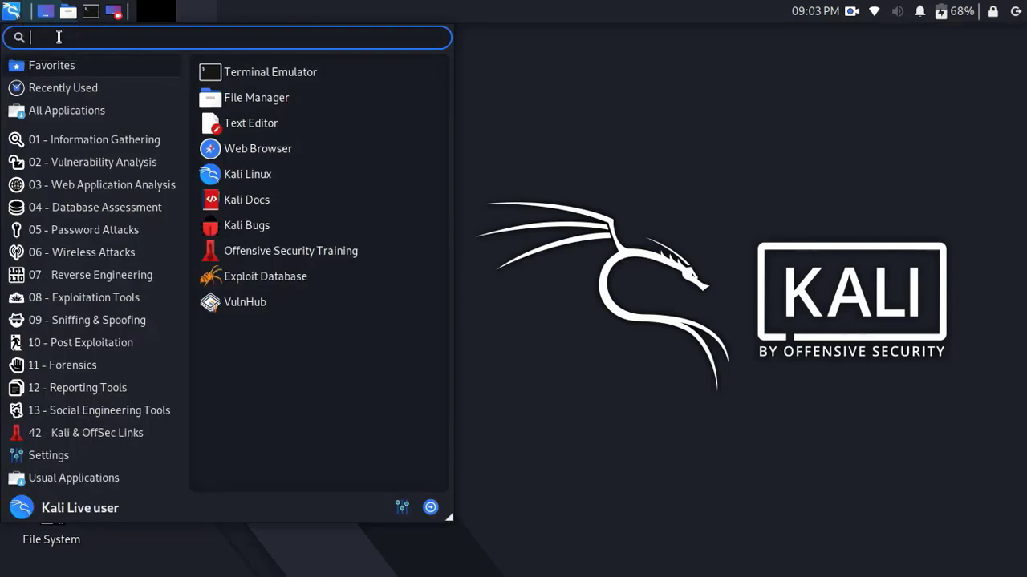
type("vm")
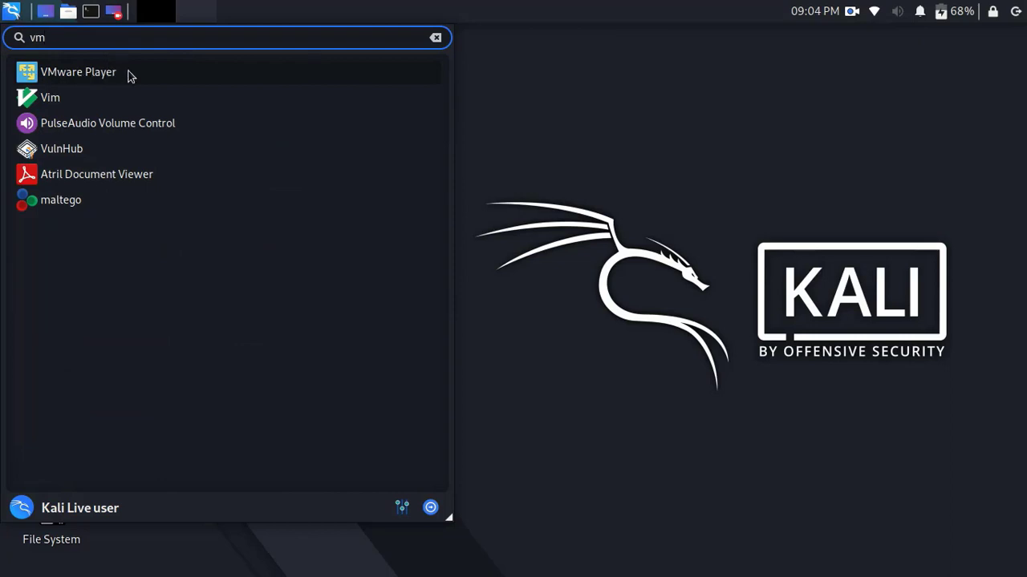
left_click(106, 75)
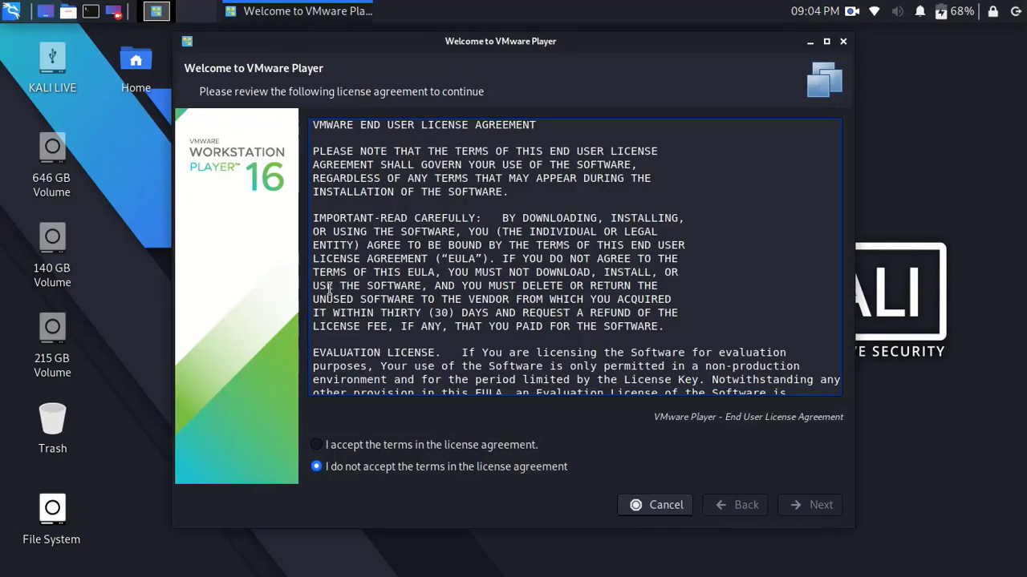
Accept the VMware Player and OVF Tool licence agreements.
left_click(406, 452)
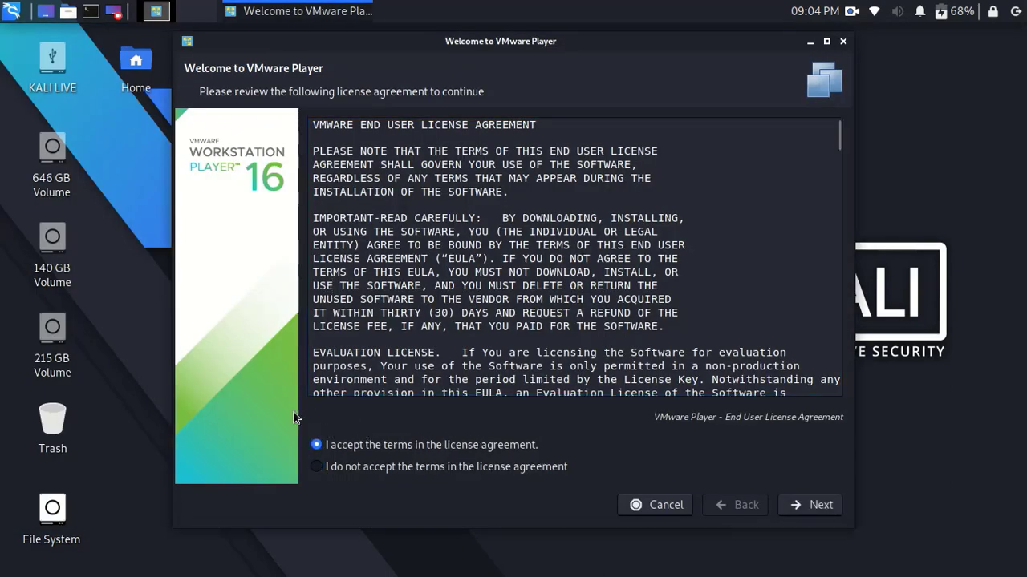
left_click(821, 505)
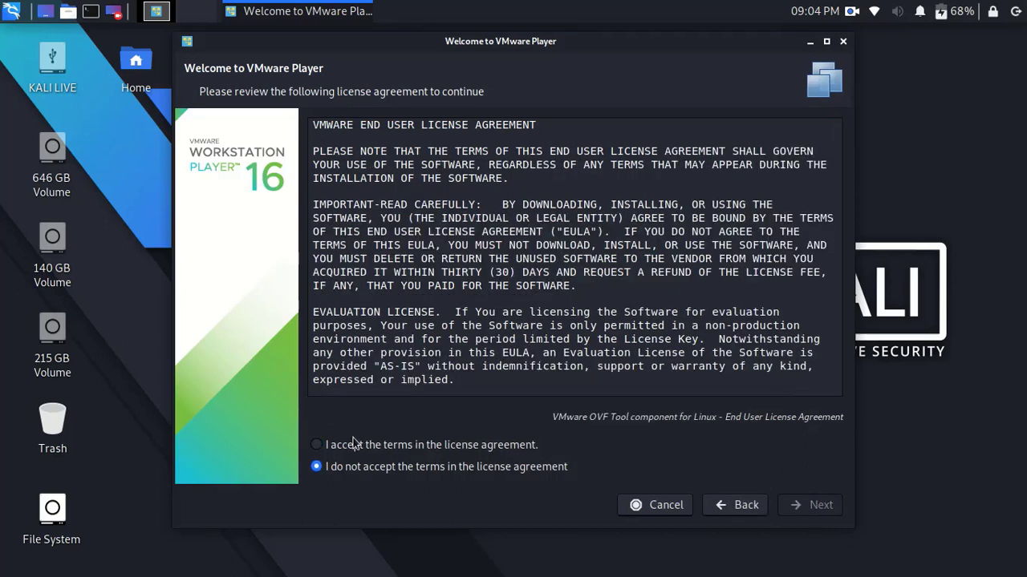
left_click(319, 447)
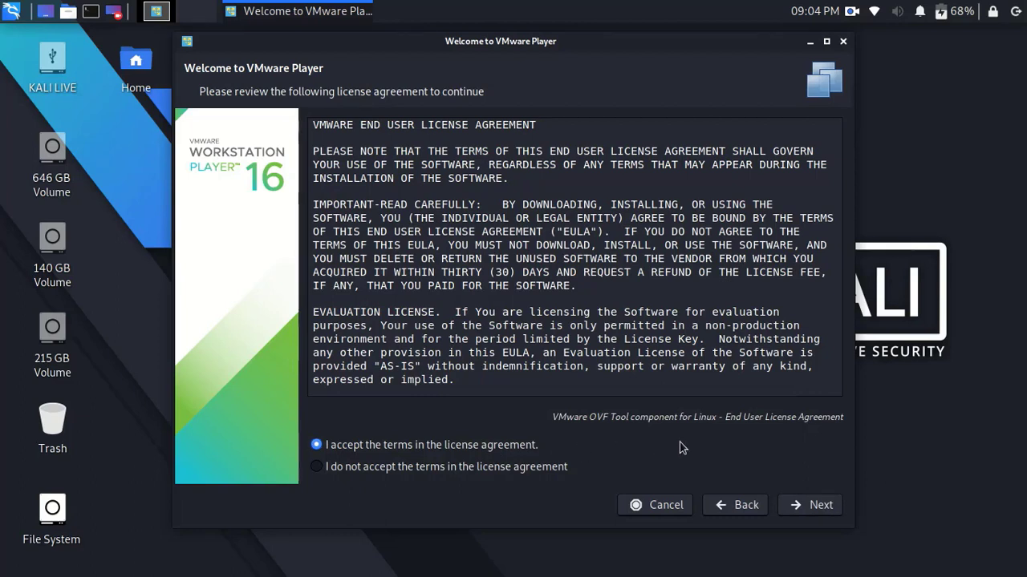
left_click(820, 505)
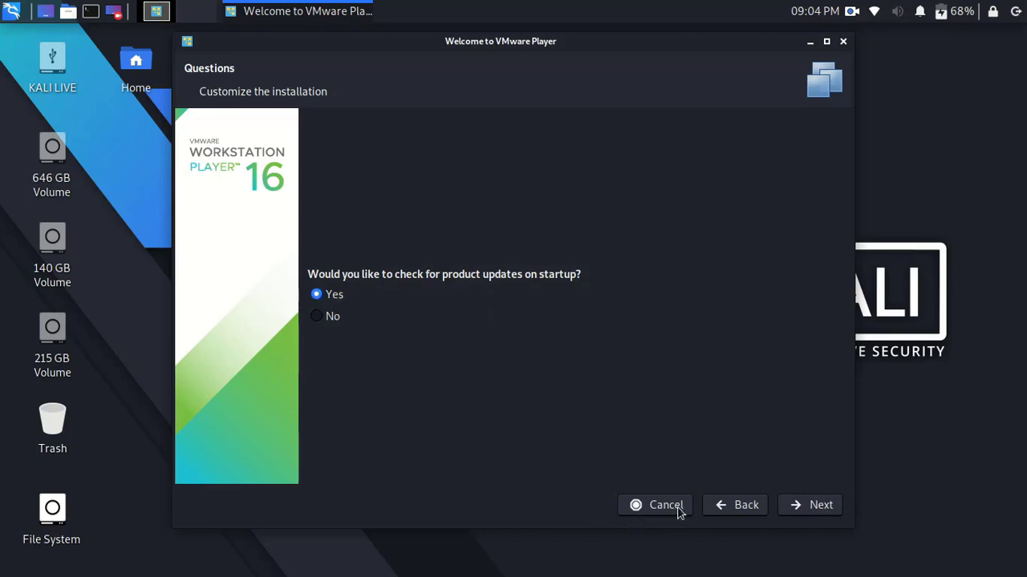
Keep update checks and CEIP enabled, and finish setup for free non-commercial use.
left_click(814, 505)
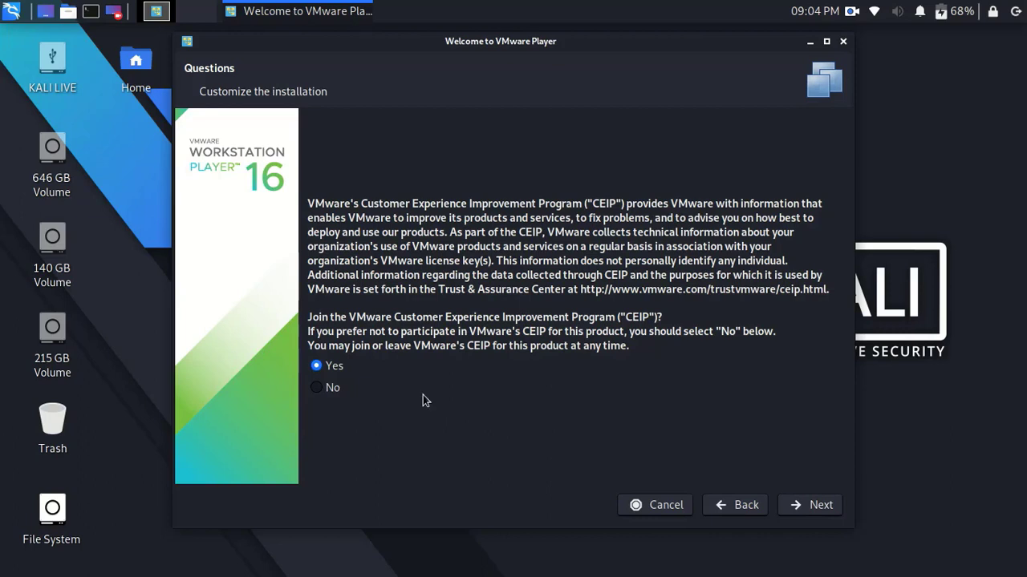
left_click(820, 506)
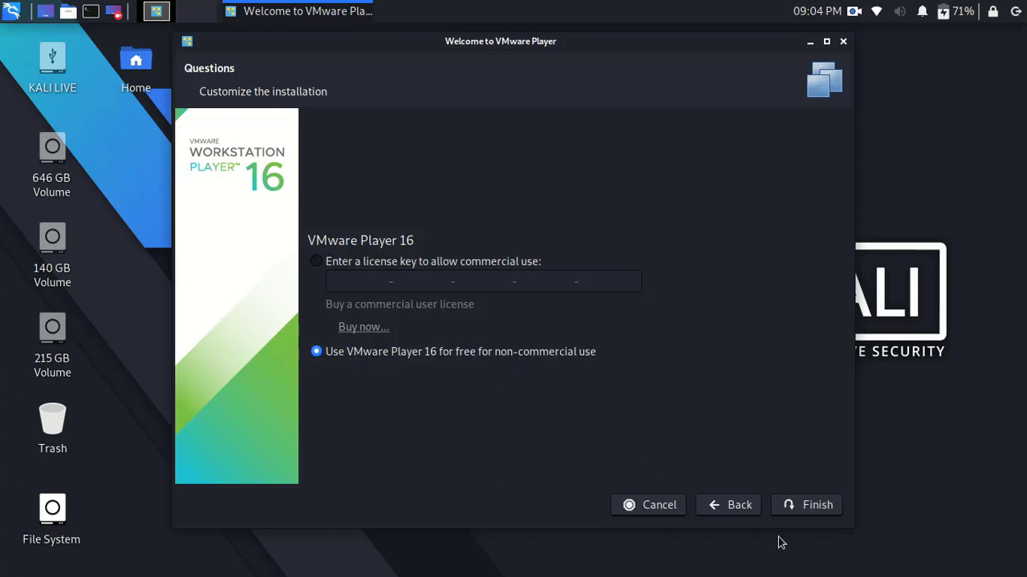
left_click(814, 509)
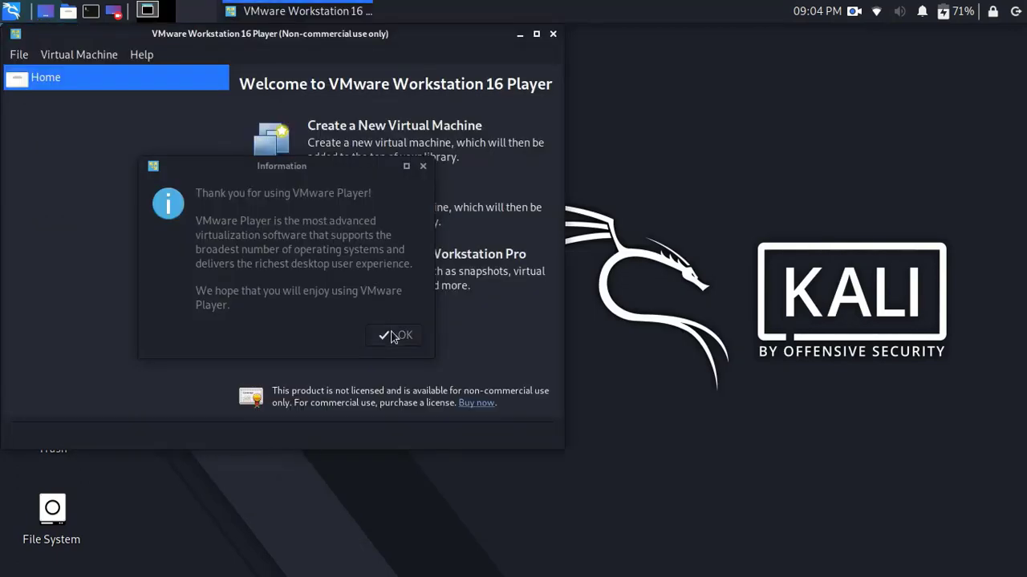
Dismiss the thank-you message, centre the Player window, cancel the New VM Wizard, and skip the Workstation Pro 16.1.0 update.
left_click(397, 336)
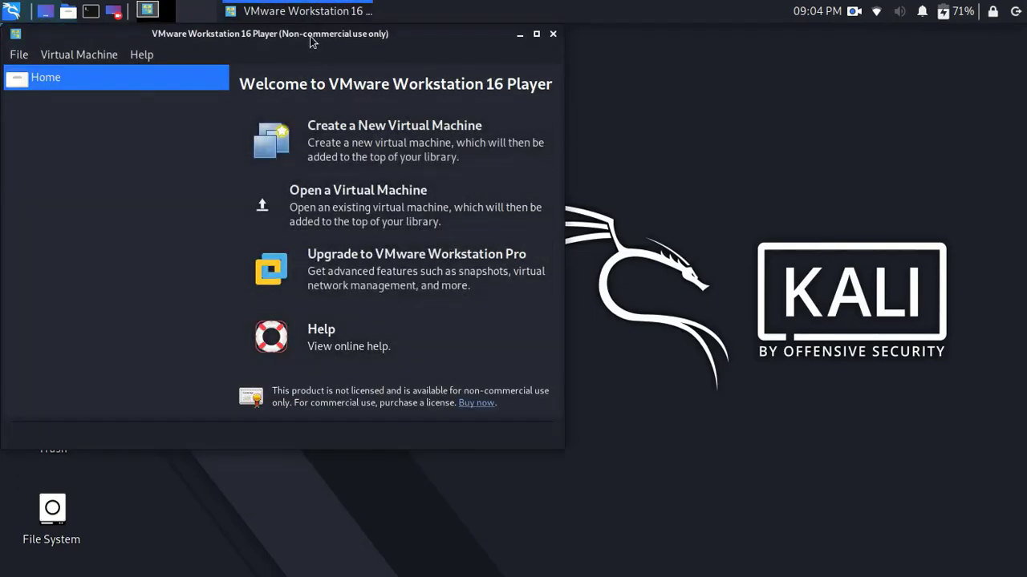
left_click_drag(309, 36, 589, 64)
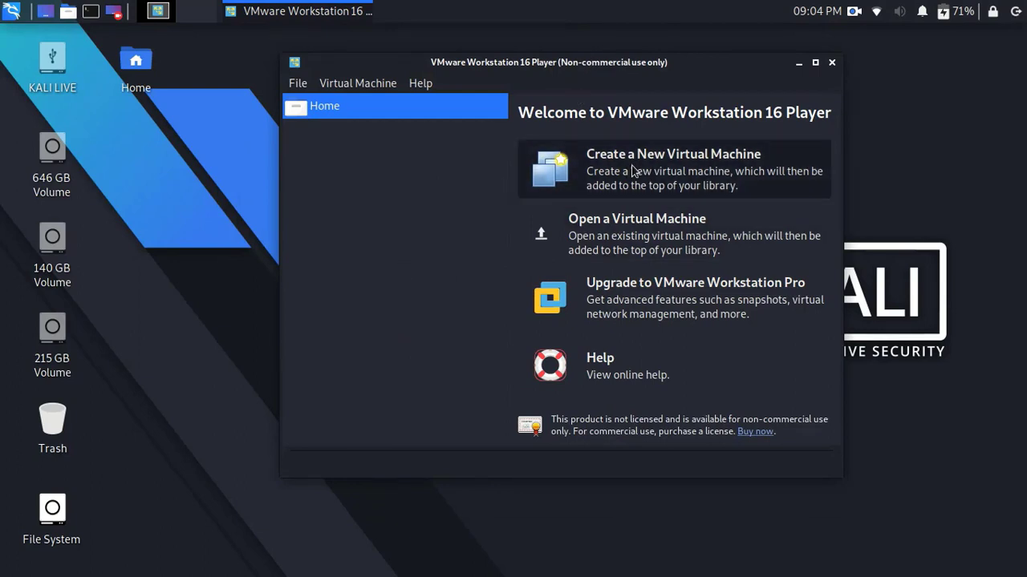
left_click(698, 177)
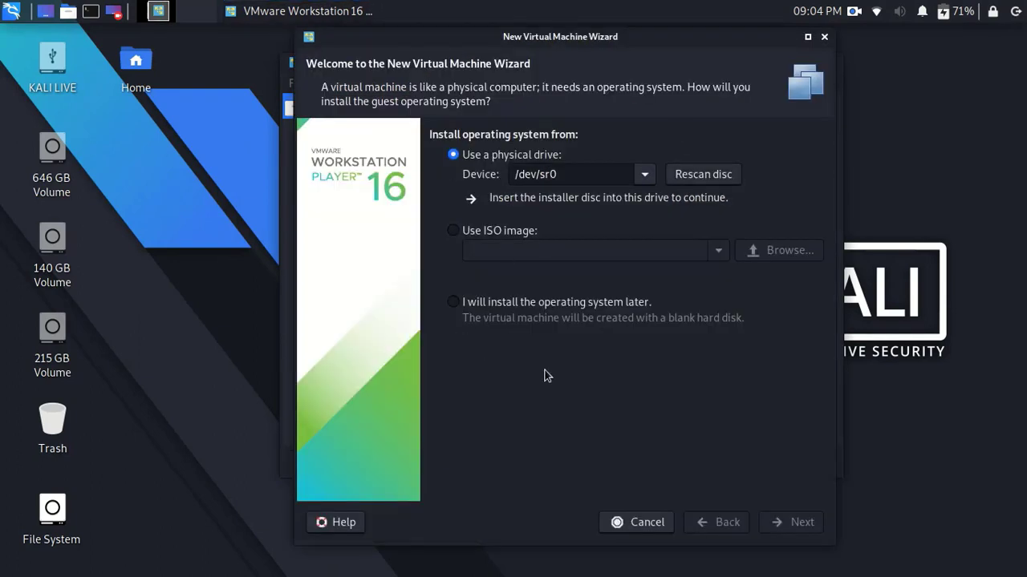
left_click(633, 523)
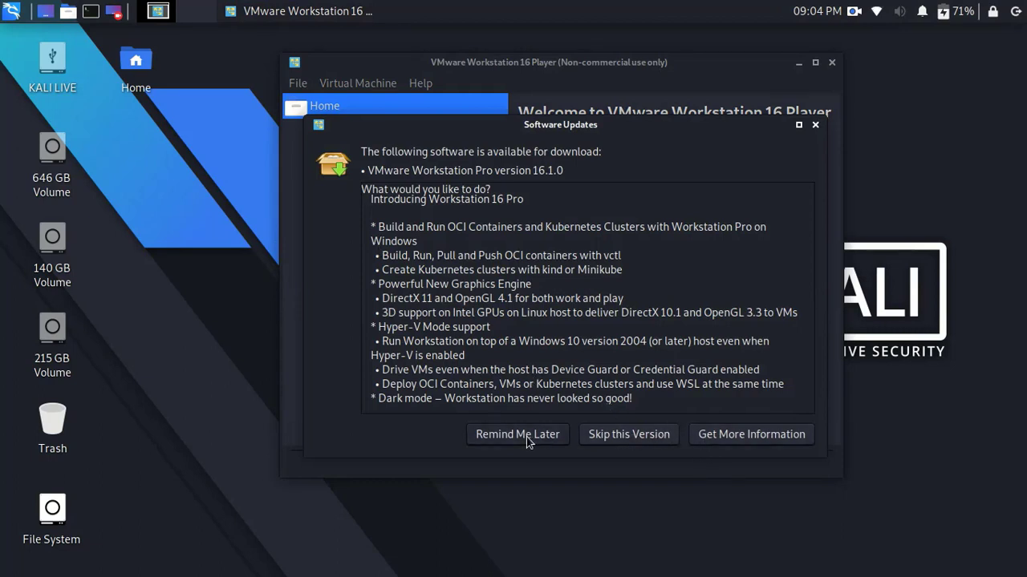
left_click(611, 439)
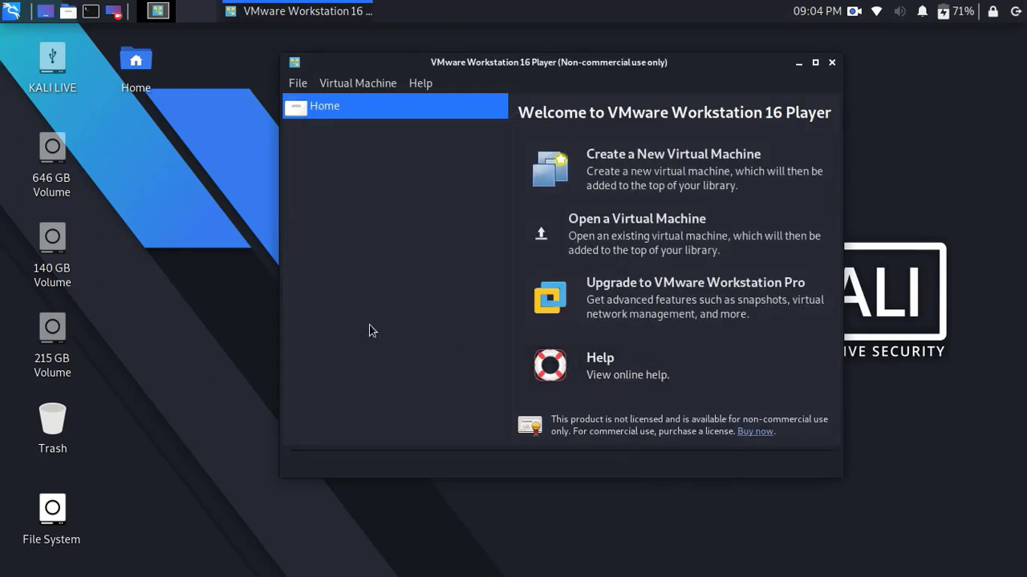